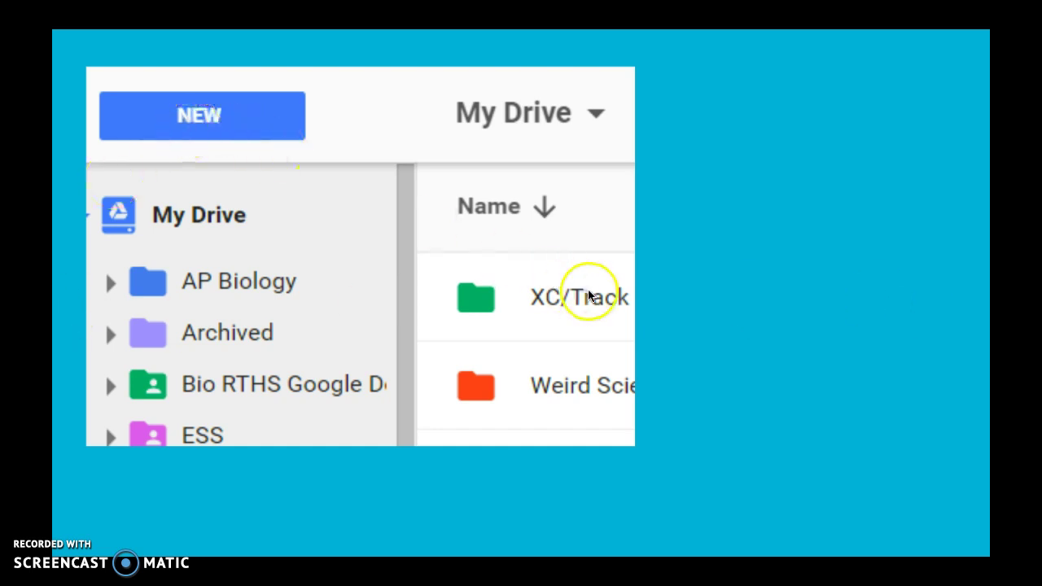
Step: Advance the slideshow to the 'Elodea experiment' slide with the plant photo
click(784, 250)
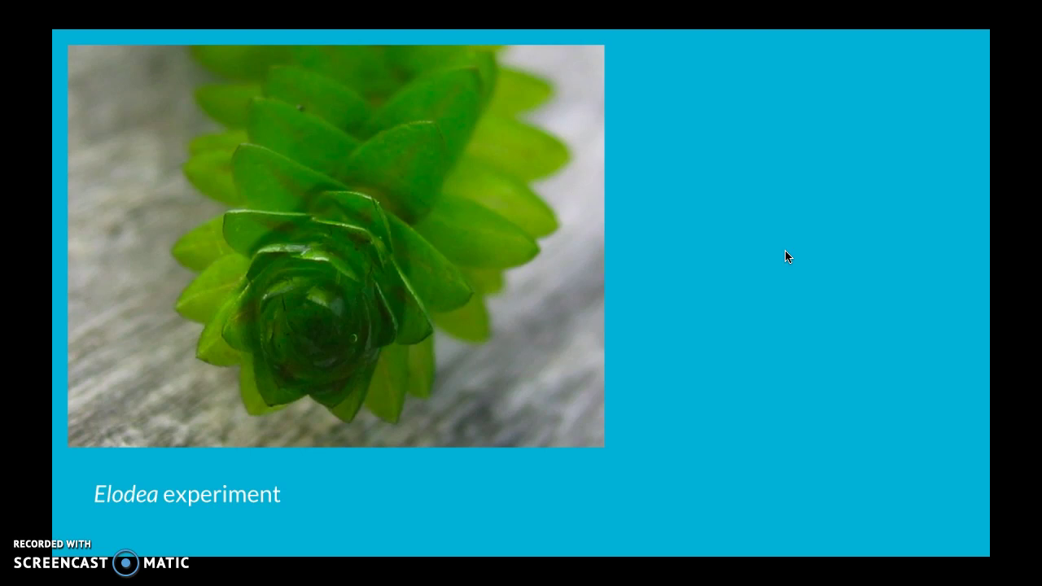
Step: Advance to the slide with the Elodea bubble-count data table and chart instructions
click(785, 252)
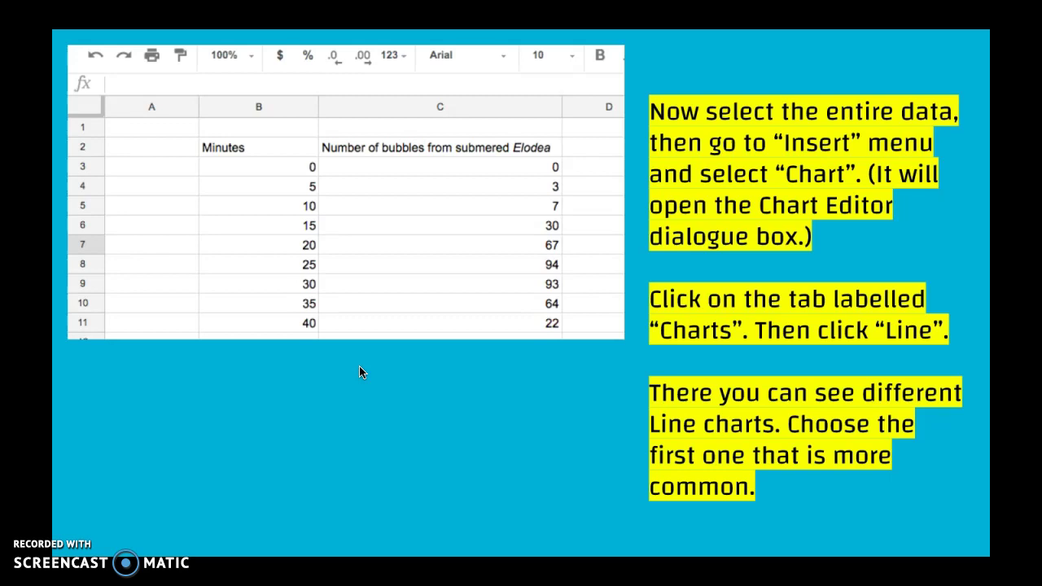
Step: Advance to the 'Customize!' slide showing the fish-egg chart with Temperature and Number of Eggs axes
click(359, 366)
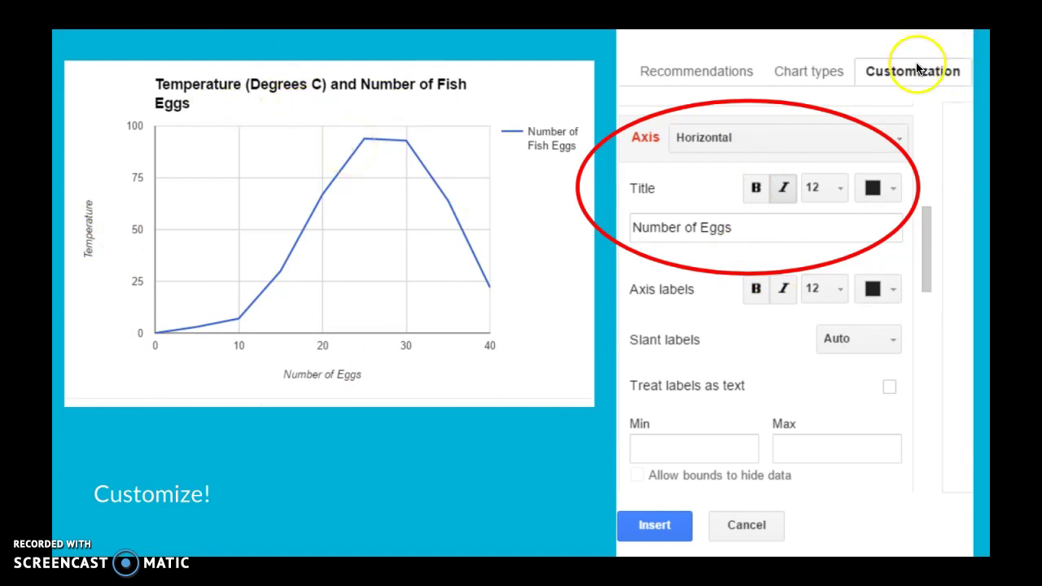
mouse_move(147, 491)
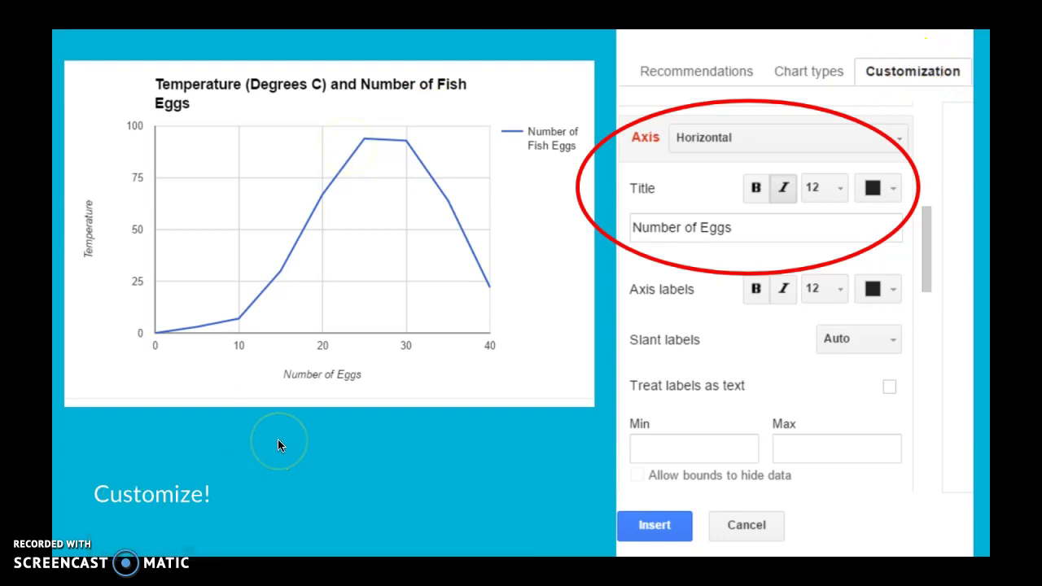
Step: Leave the slideshow and create a new blank Google Sheets spreadsheet from Google Drive
key(Escape)
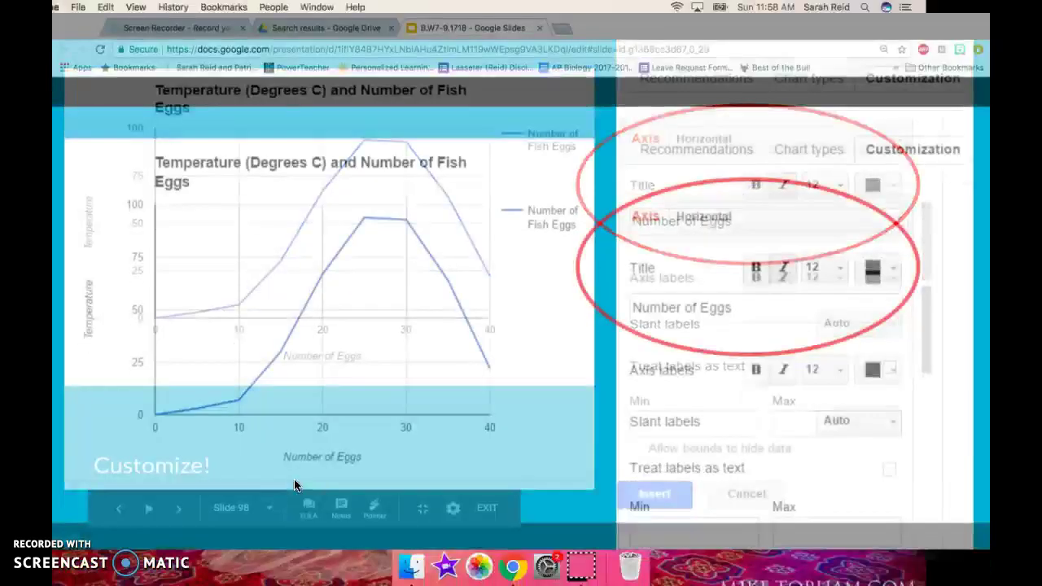
click(302, 30)
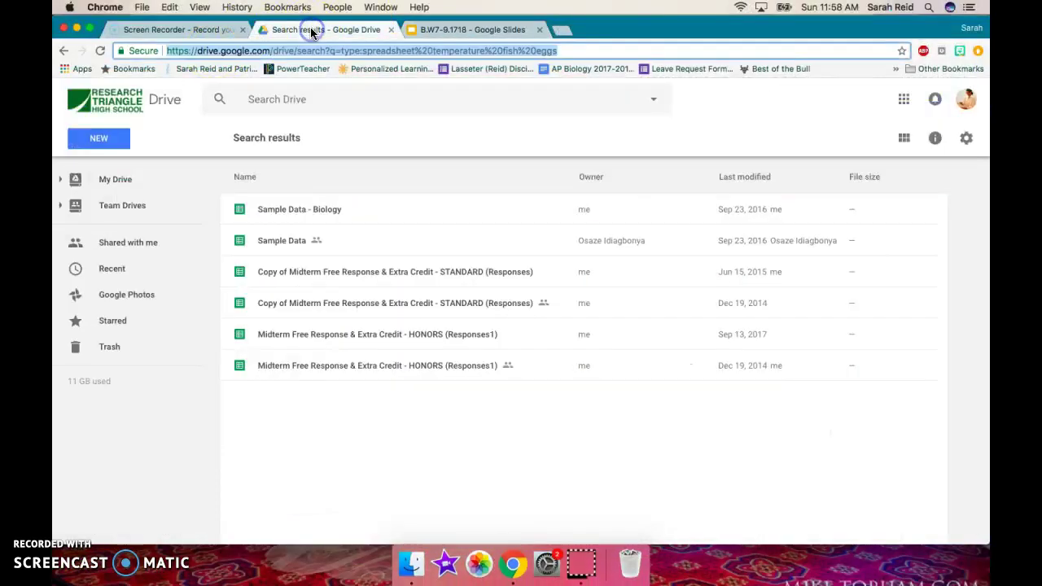
click(90, 138)
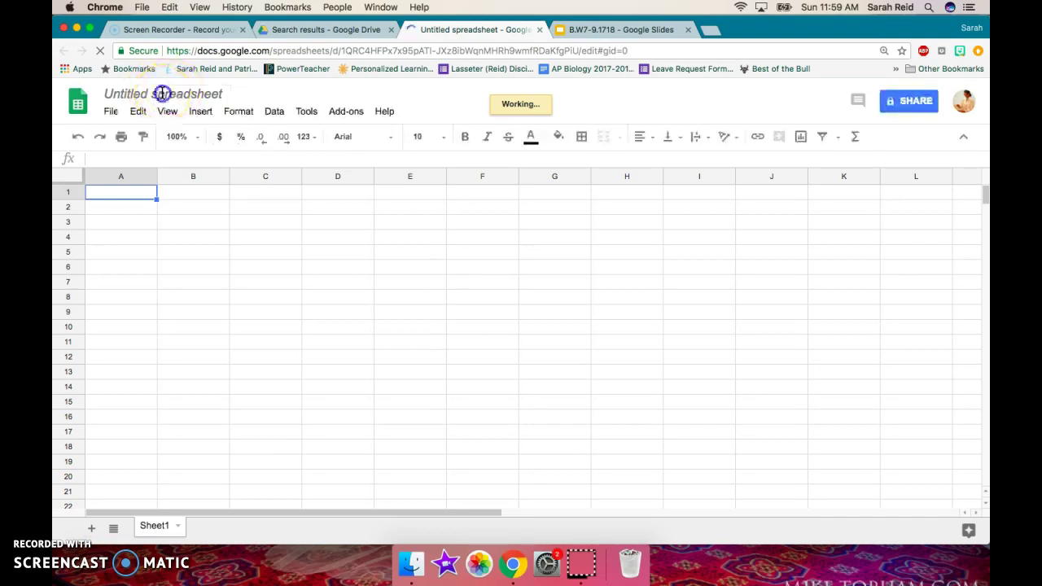
Step: Rename the untitled spreadsheet to 'Test Chart 1'
double_click(163, 94)
triple_click(163, 93)
key(BackSpace)
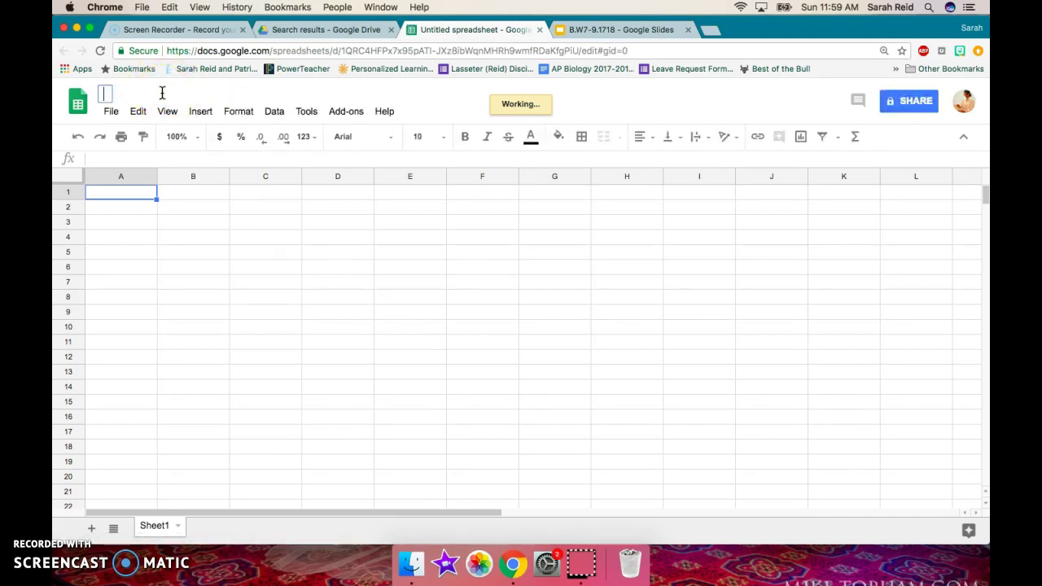
text(Test Chart 1)
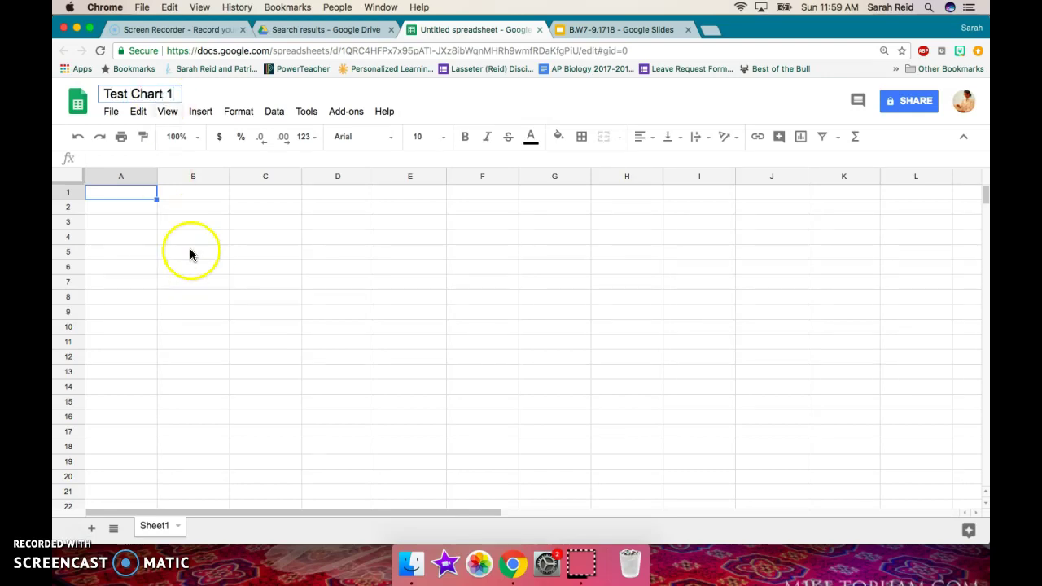
click(184, 232)
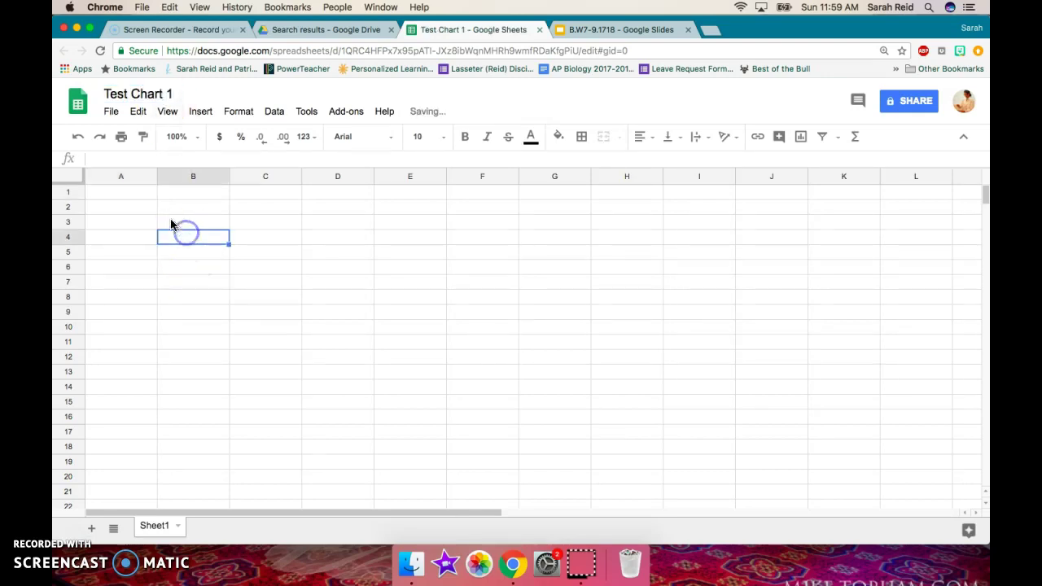
Step: Paste the Minutes and bubble-count data at B2, widen column C, and select B2:C11
click(173, 211)
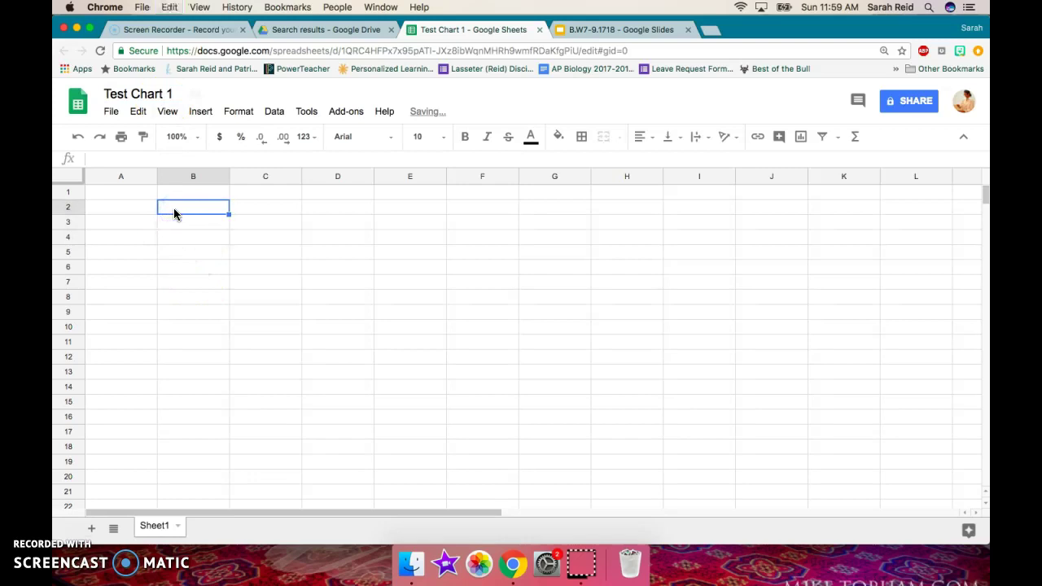
key(super+v)
click(353, 254)
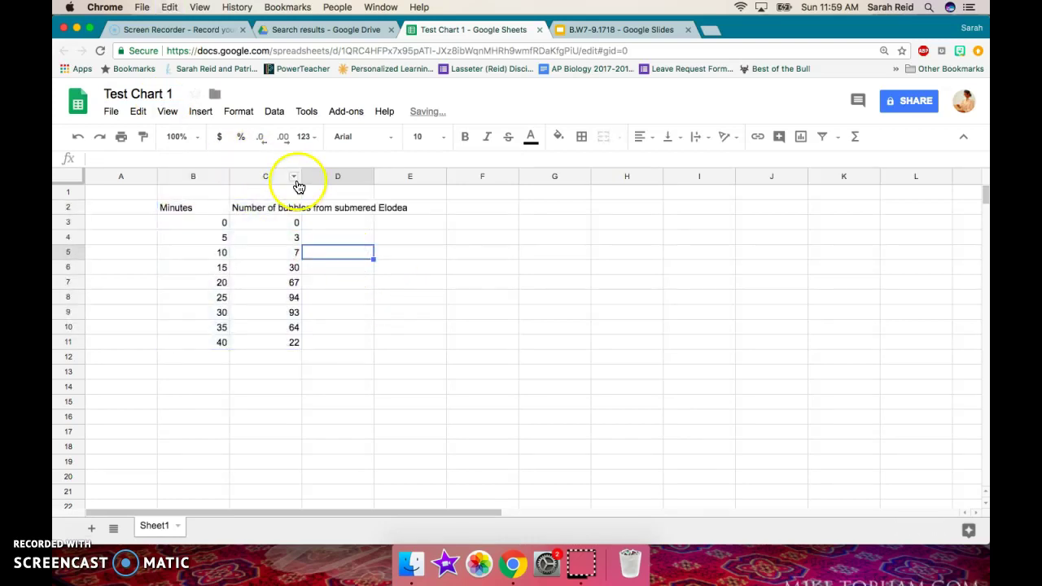
drag(300, 175, 409, 177)
drag(187, 209, 372, 343)
Step: Insert a line chart of bubble counts versus Minutes and nudge it up and left
click(200, 112)
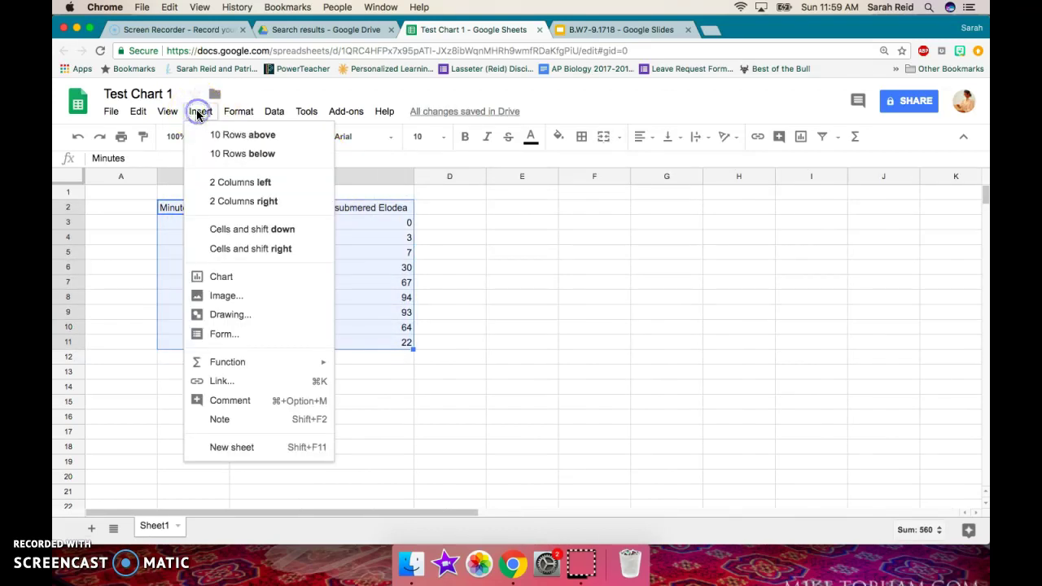
click(264, 274)
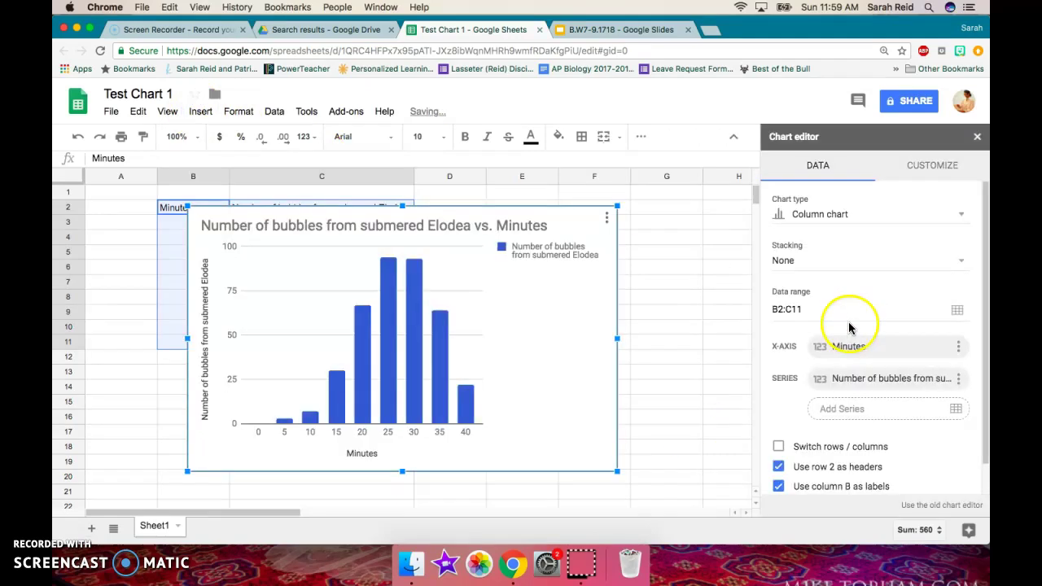
click(871, 212)
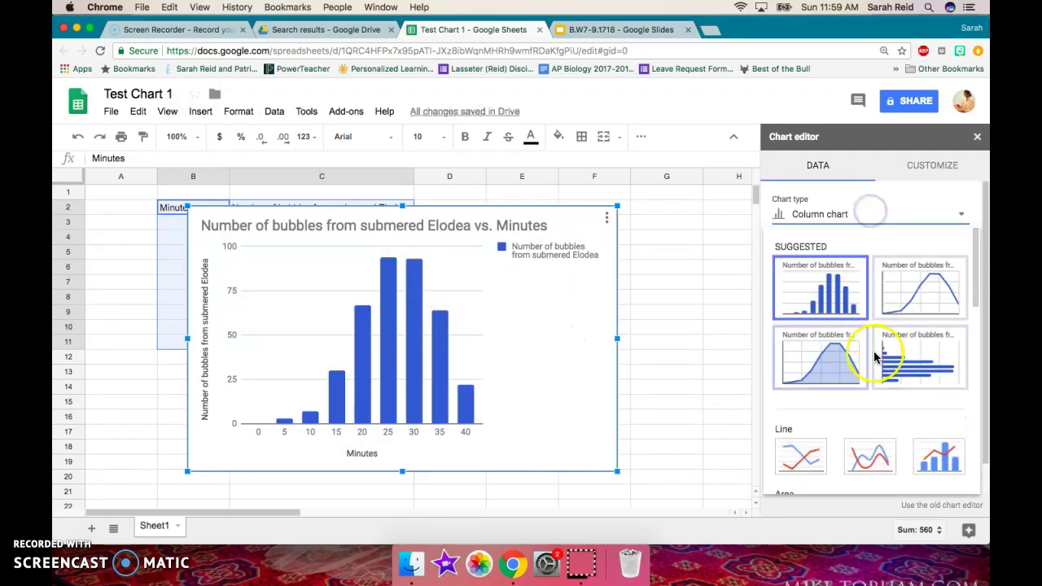
click(943, 289)
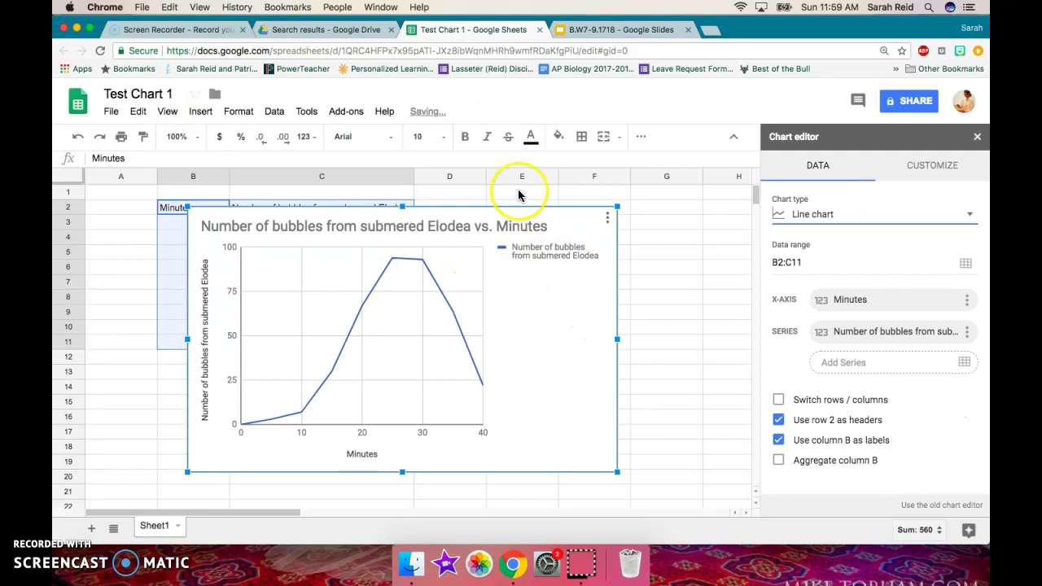
drag(504, 211, 490, 195)
Step: Shorten the vertical axis title to 'Number of bubbles' and make it italic
click(192, 310)
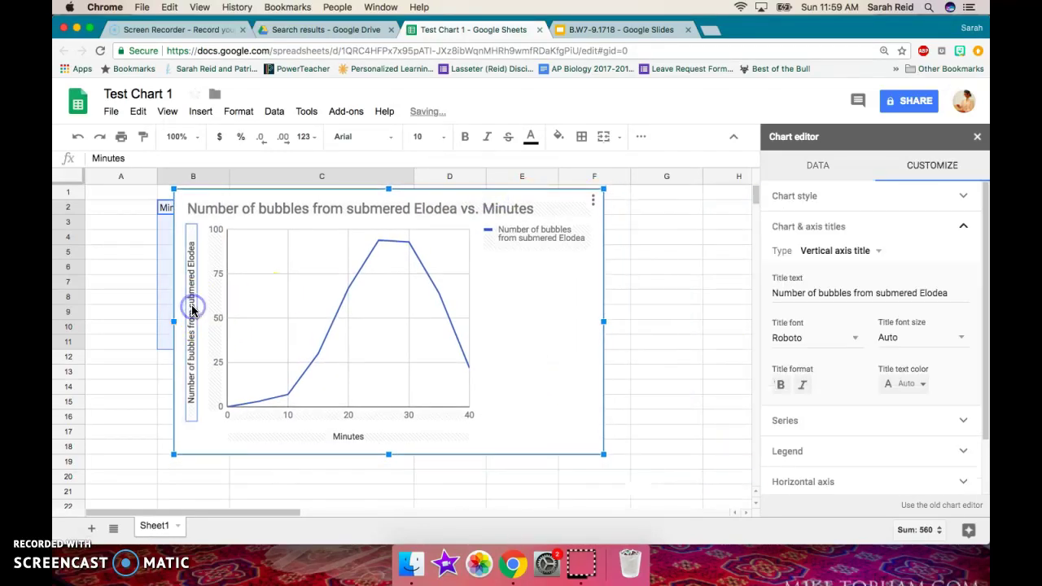
click(190, 295)
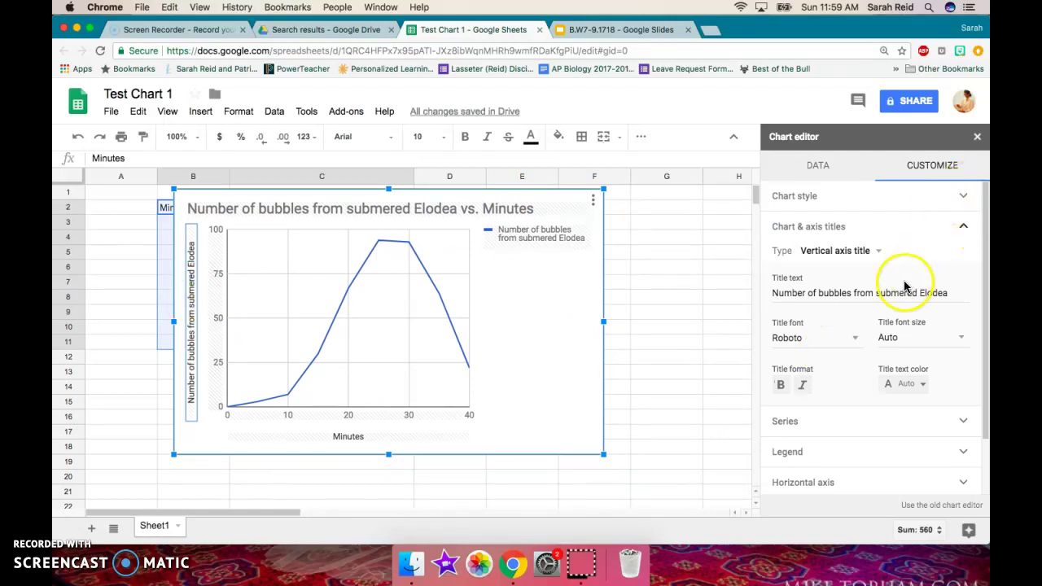
click(873, 293)
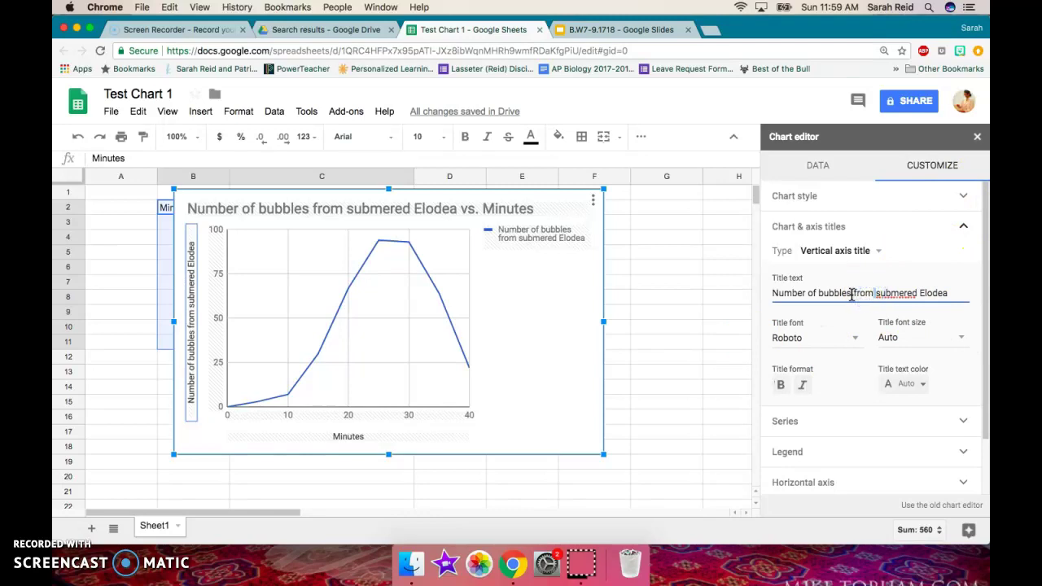
drag(851, 295, 985, 294)
key(BackSpace)
click(828, 300)
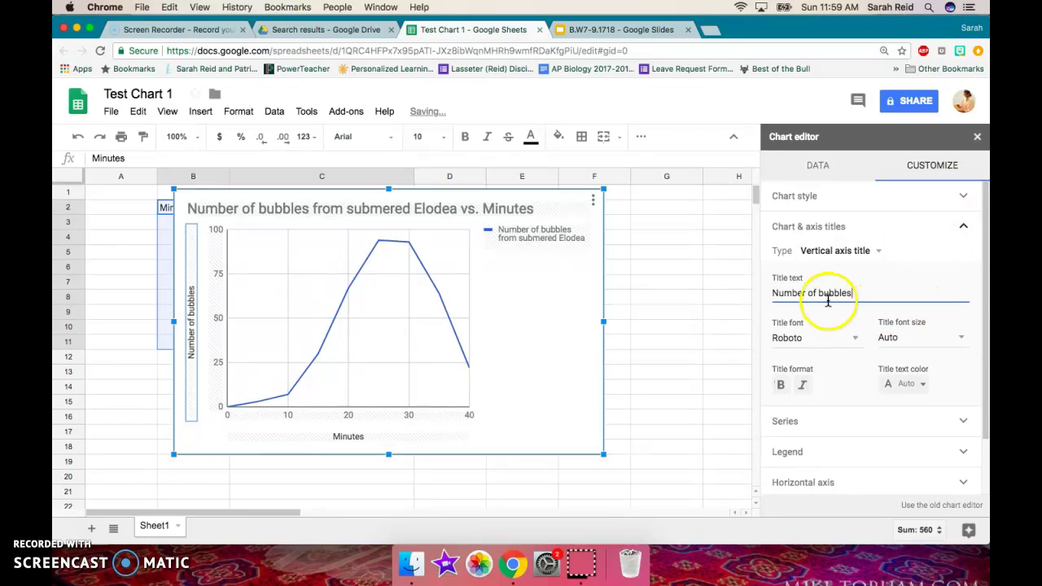
drag(773, 293, 851, 293)
click(802, 386)
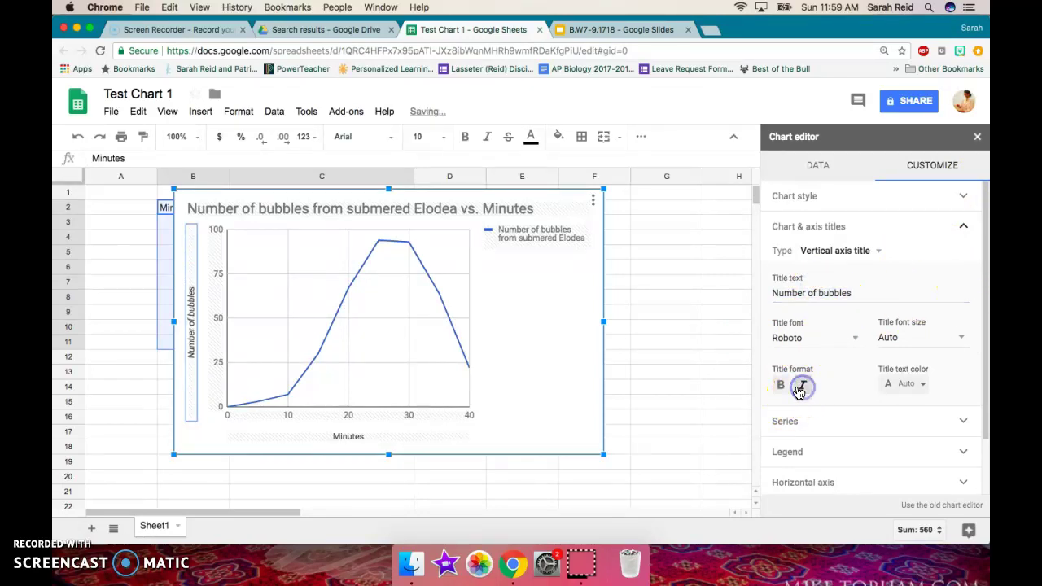
click(347, 436)
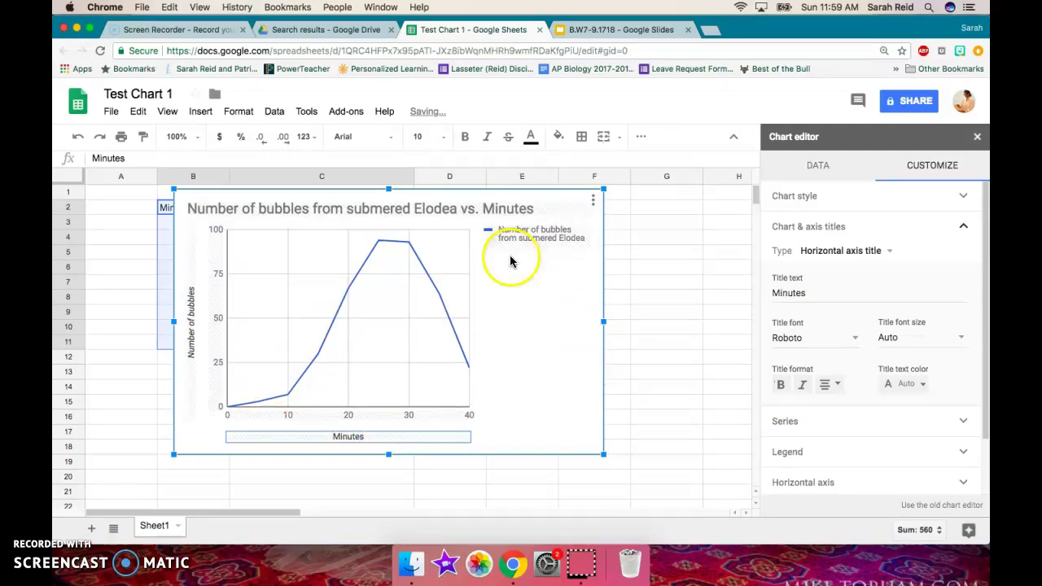
Step: Replace the chart title with 'Number of Bubbles over 40 minutes of submerged Elodea'
double_click(442, 207)
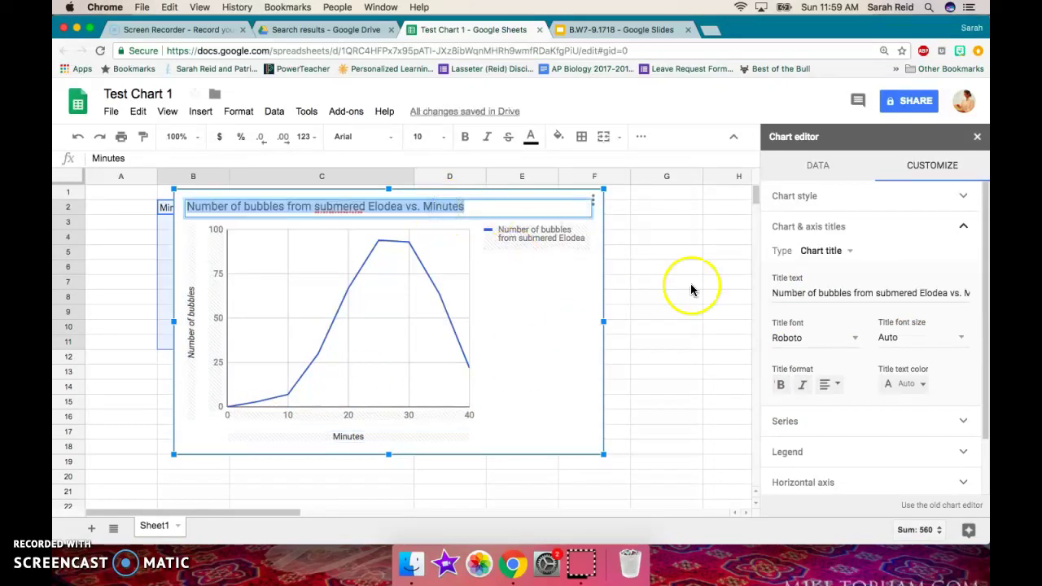
double_click(369, 205)
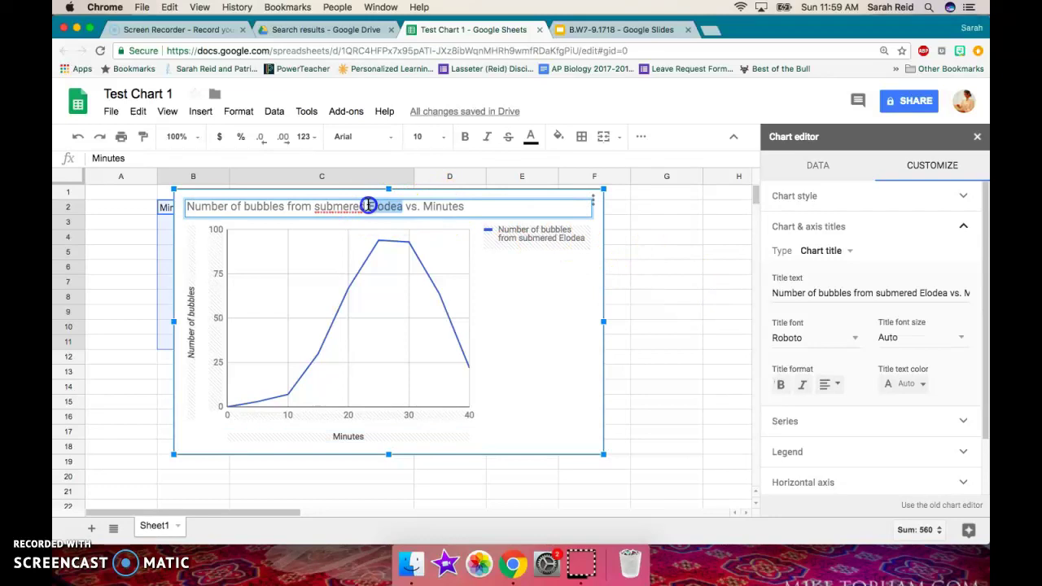
click(804, 290)
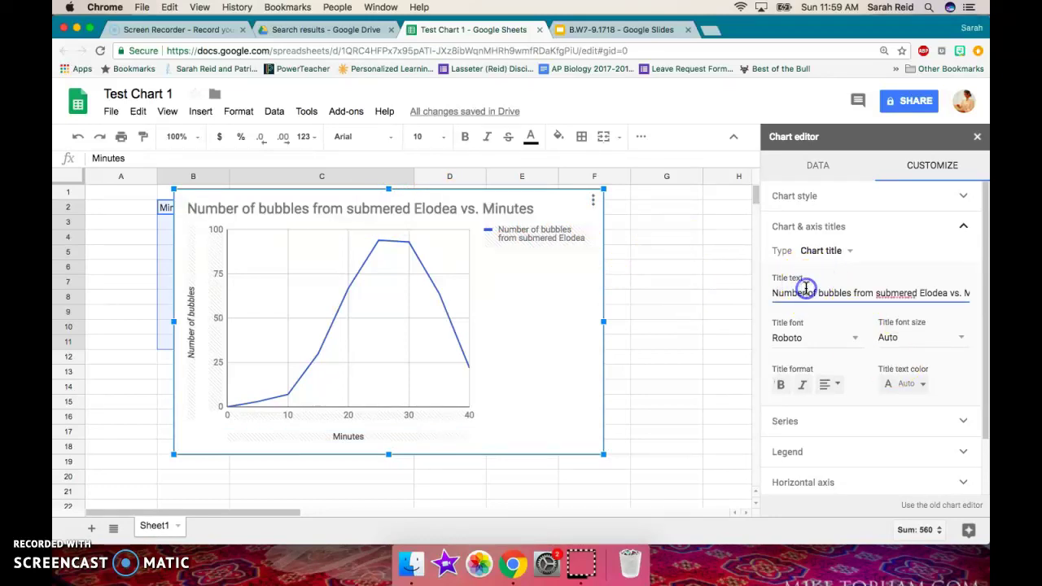
triple_click(805, 291)
key(BackSpace)
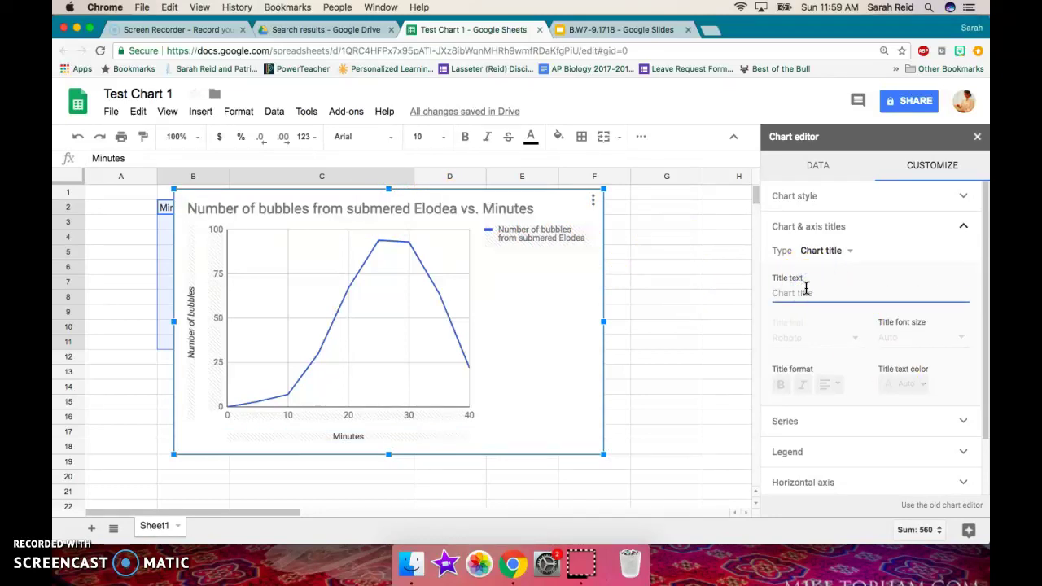
text(Numm)
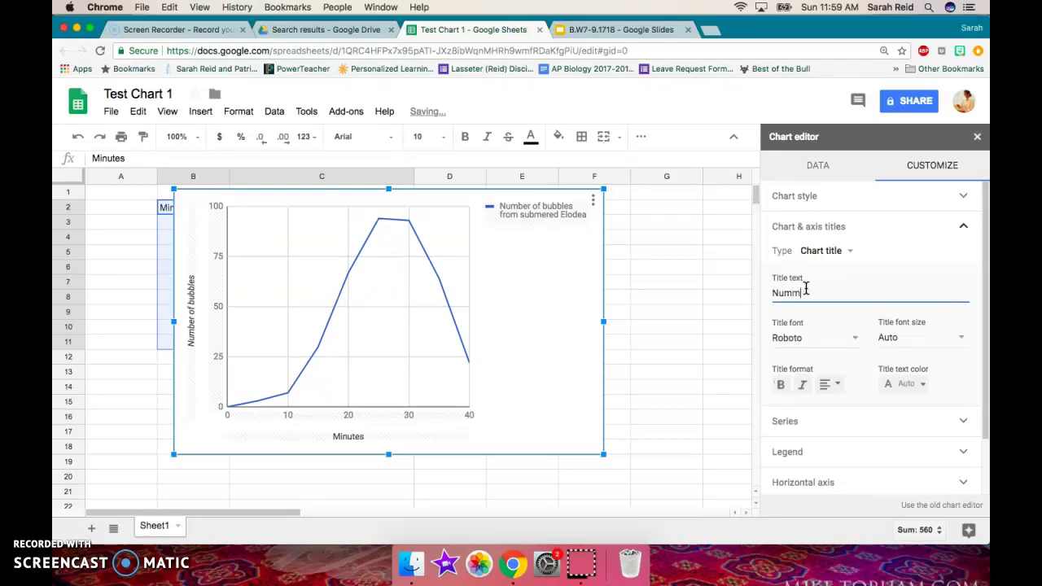
key(BackSpace)
text(ber of B)
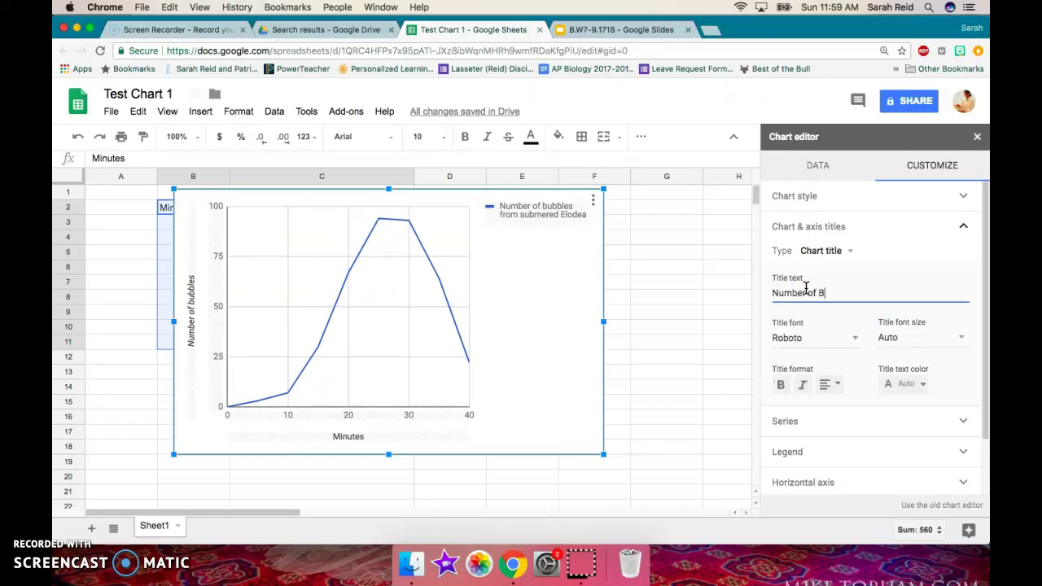
text(ubbles )
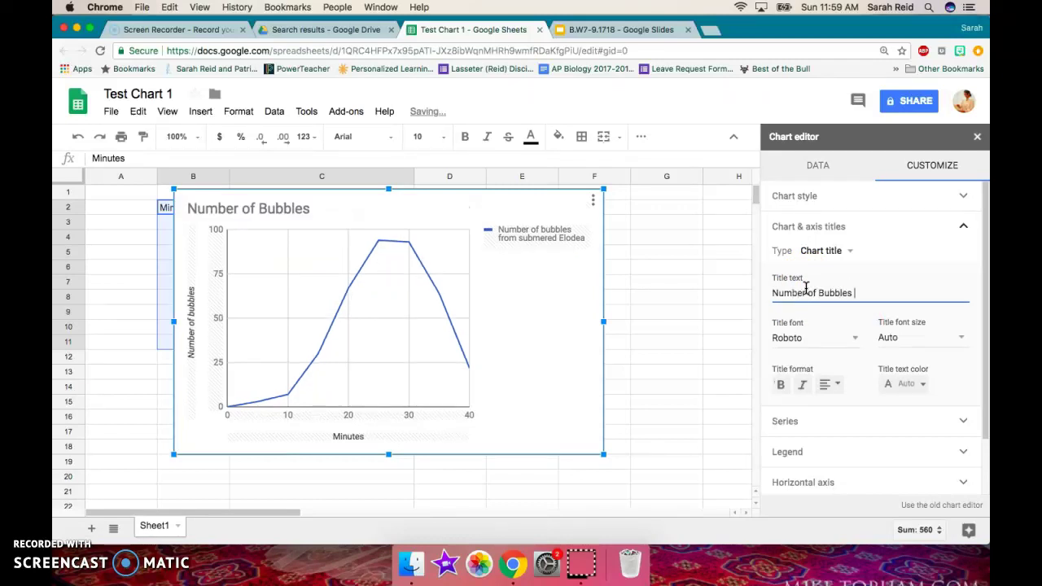
text(over 40 minutes)
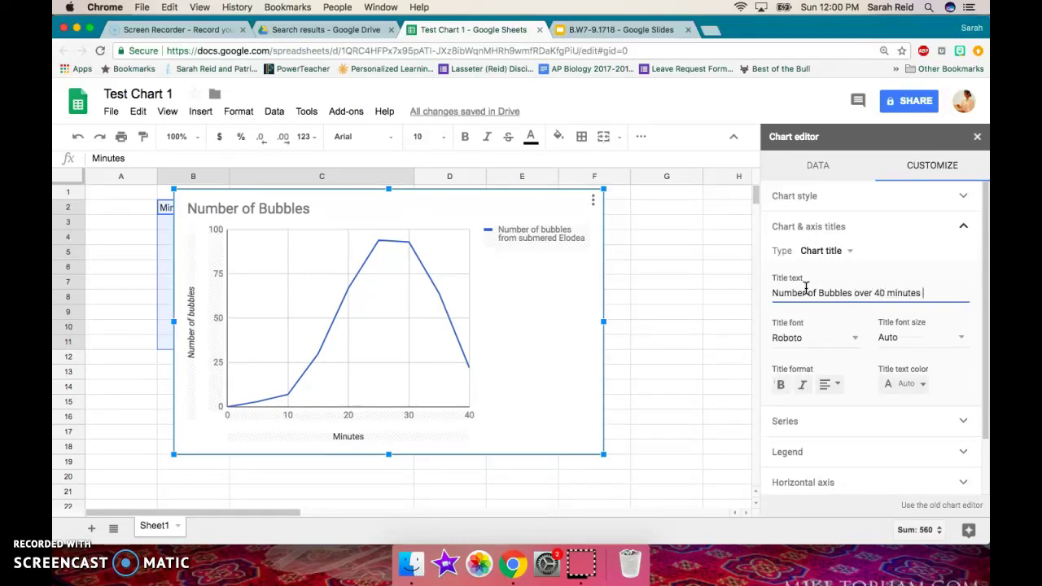
text( of sub)
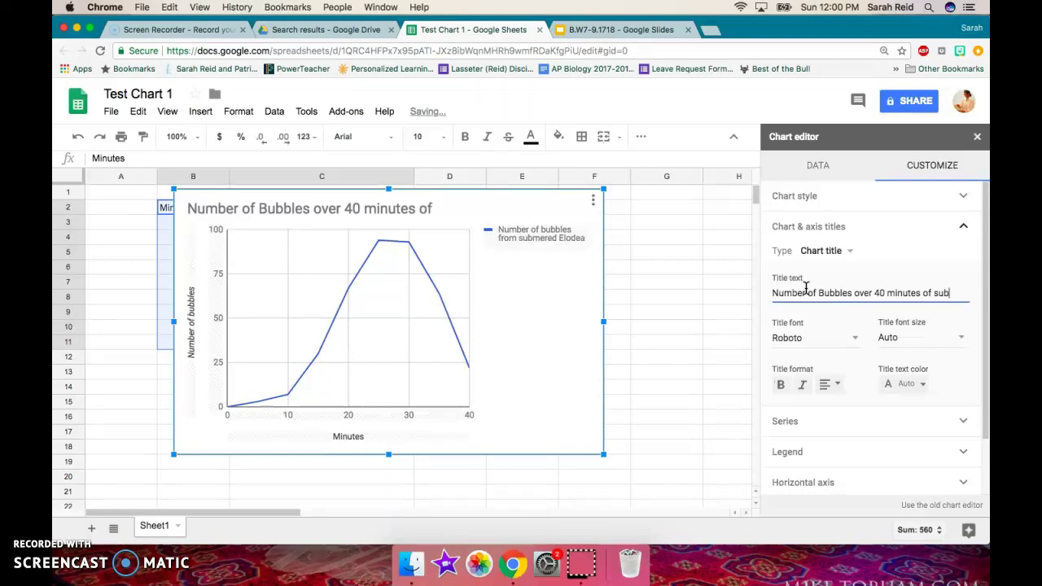
text(merged)
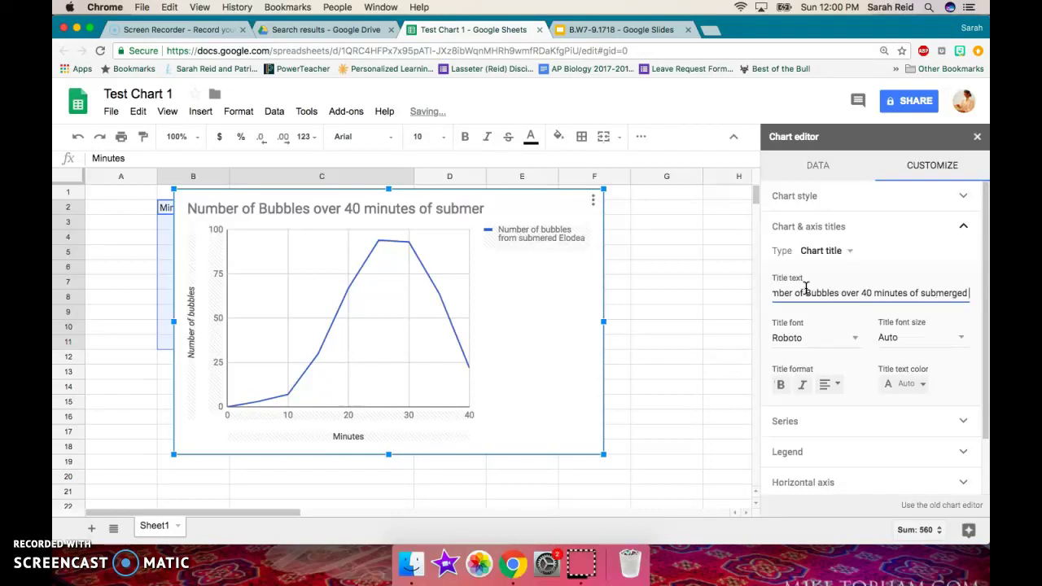
text( Elodeo)
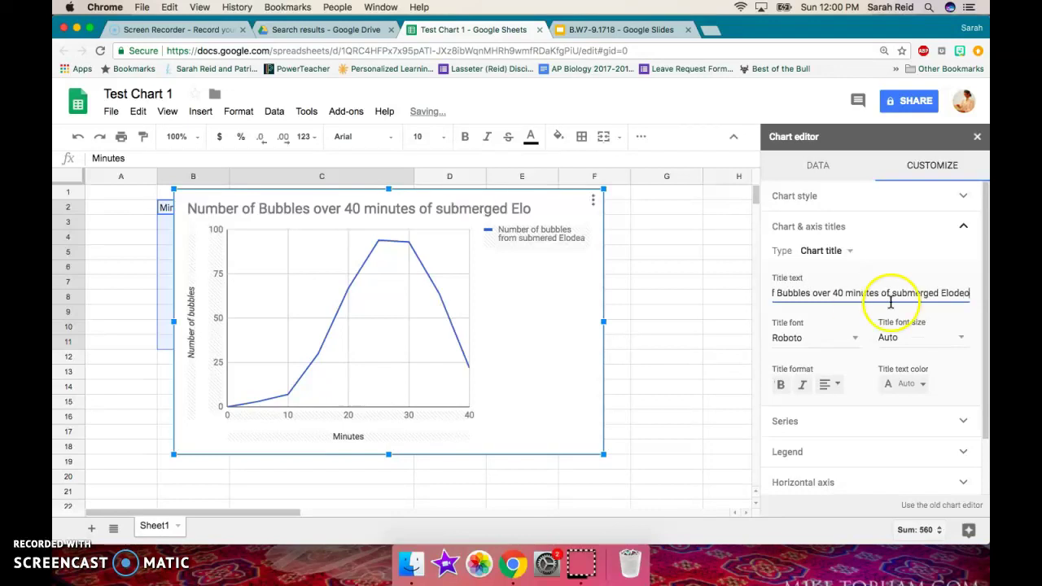
Step: Fix the typo at the end of the chart title and make the title italic
click(967, 287)
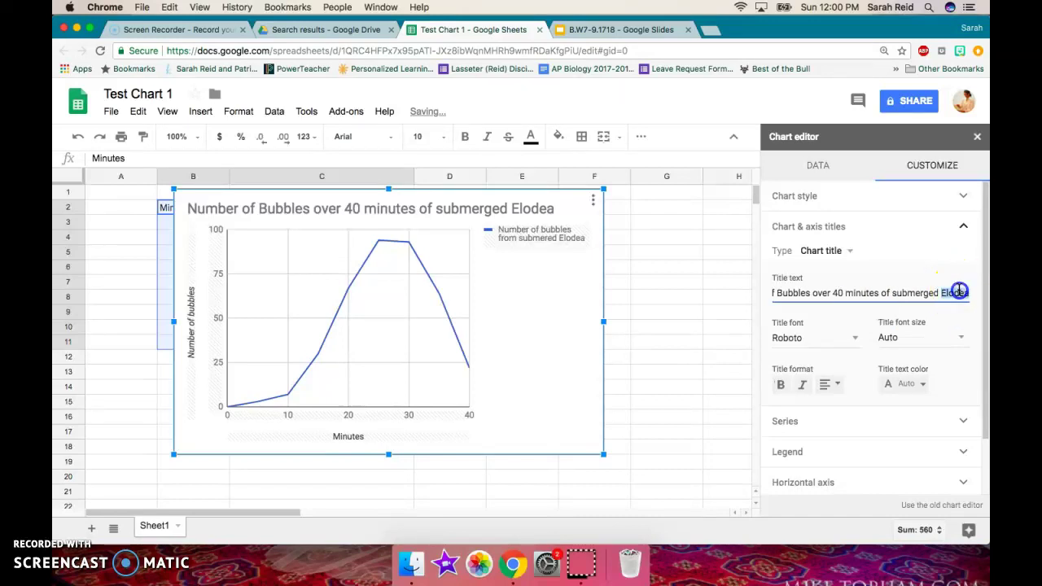
click(812, 386)
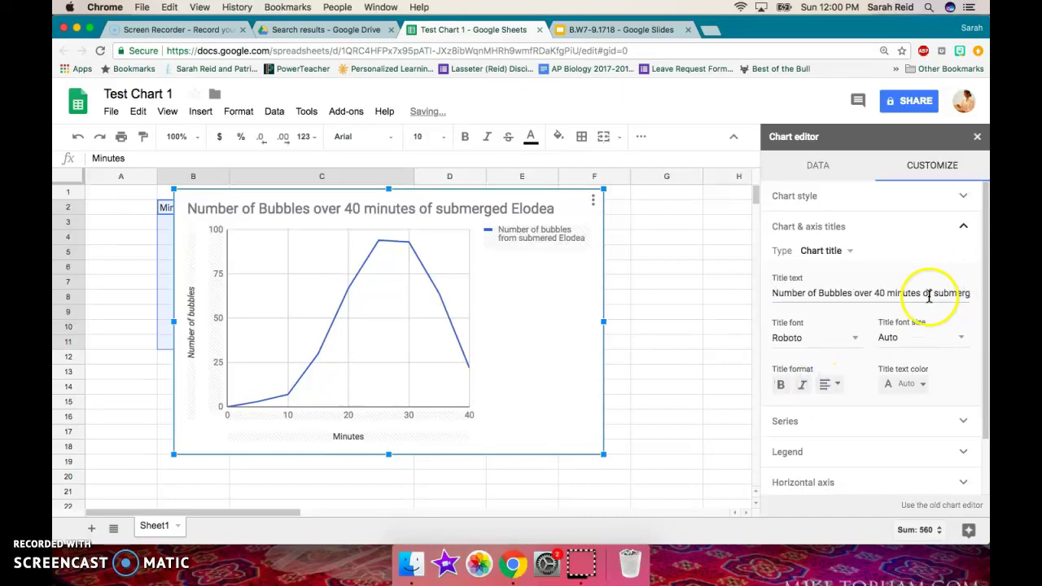
click(970, 293)
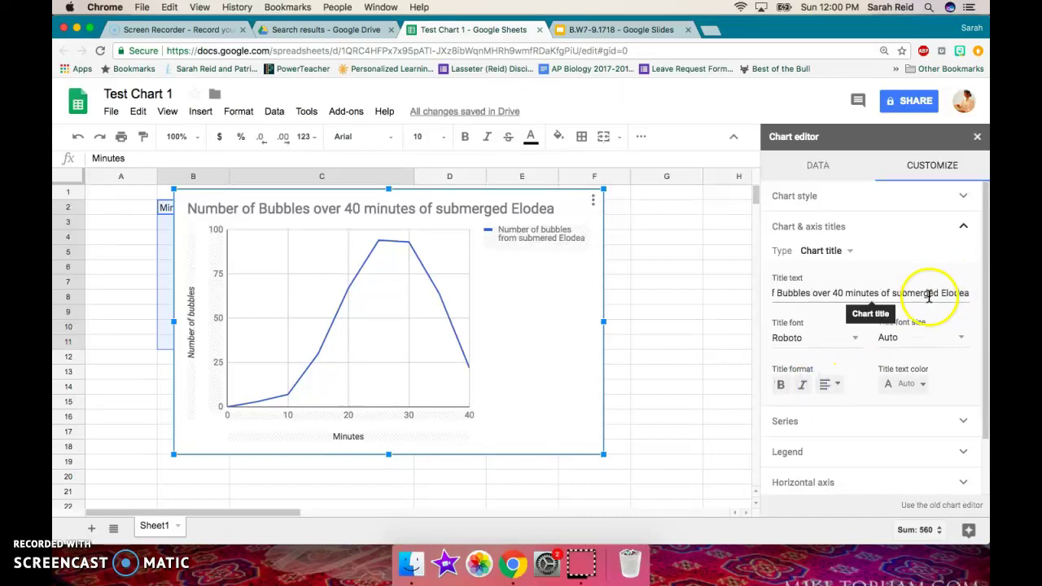
click(802, 386)
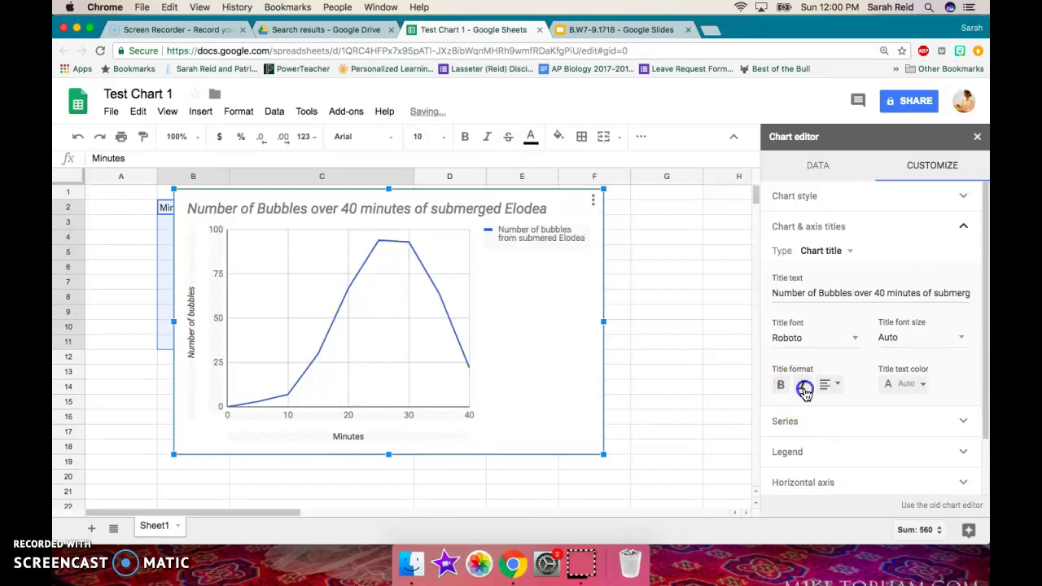
Step: Italicize the chart legend text and shift the chart right to uncover the Minutes column
double_click(525, 207)
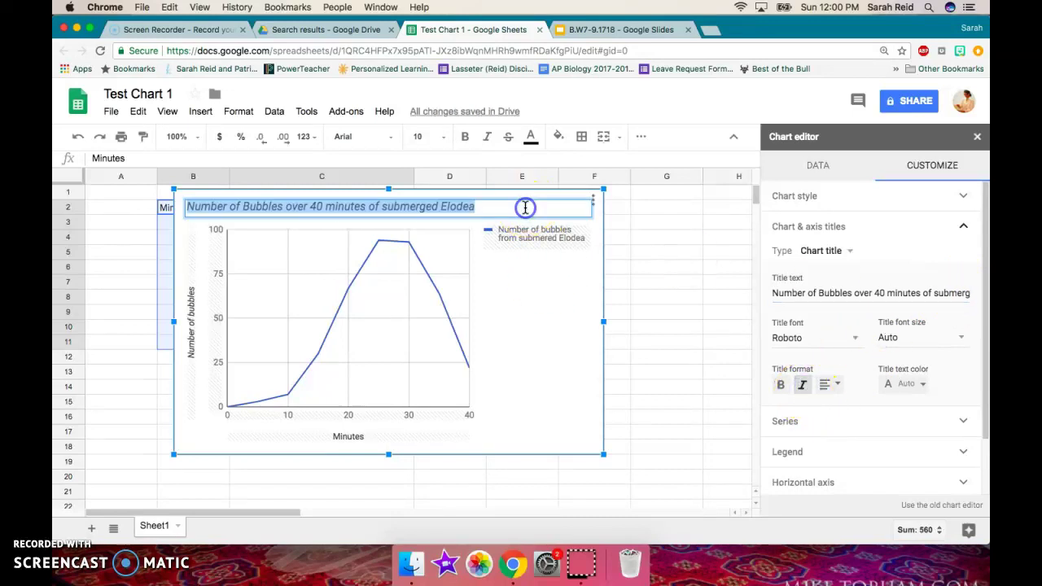
click(563, 239)
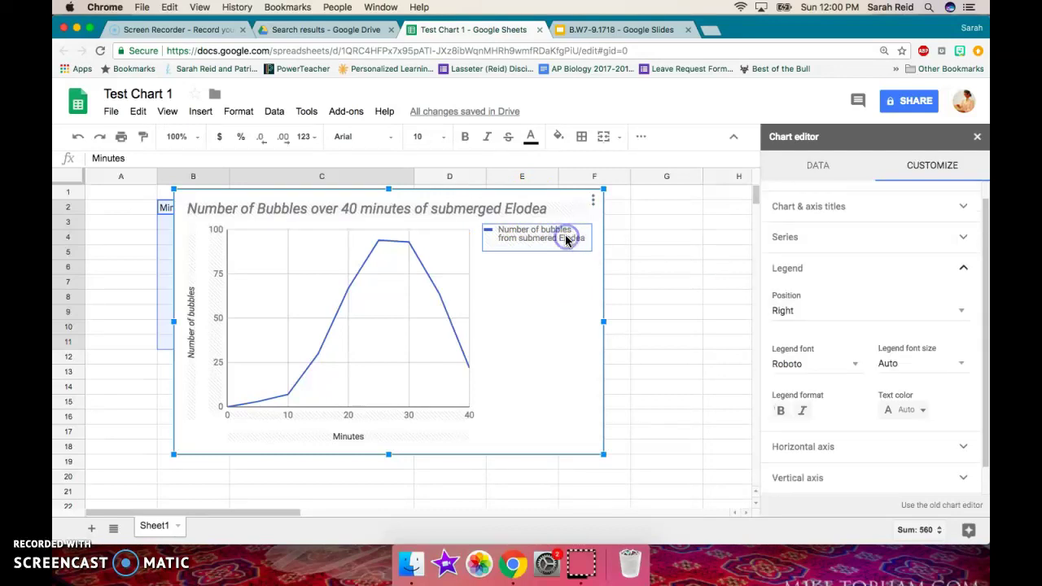
click(803, 415)
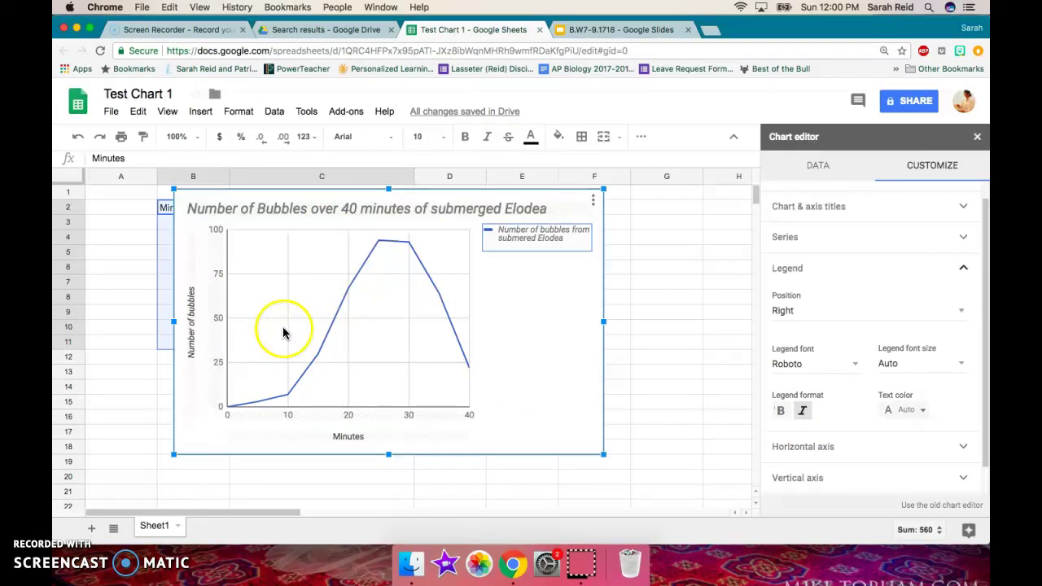
drag(283, 332, 341, 331)
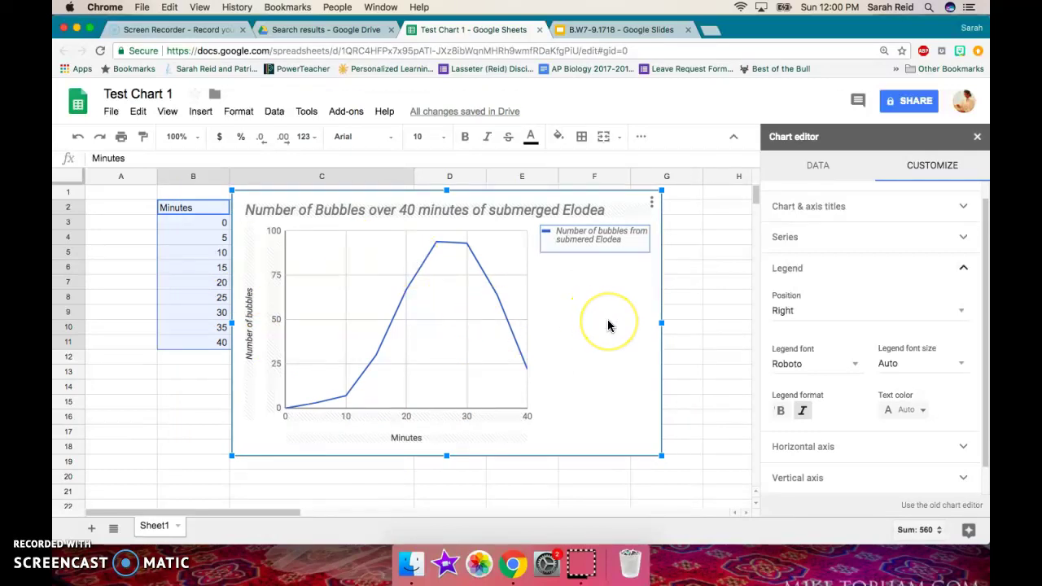
Step: Download the chart as chart.png and move it beside the data into columns D–H
drag(622, 335, 585, 330)
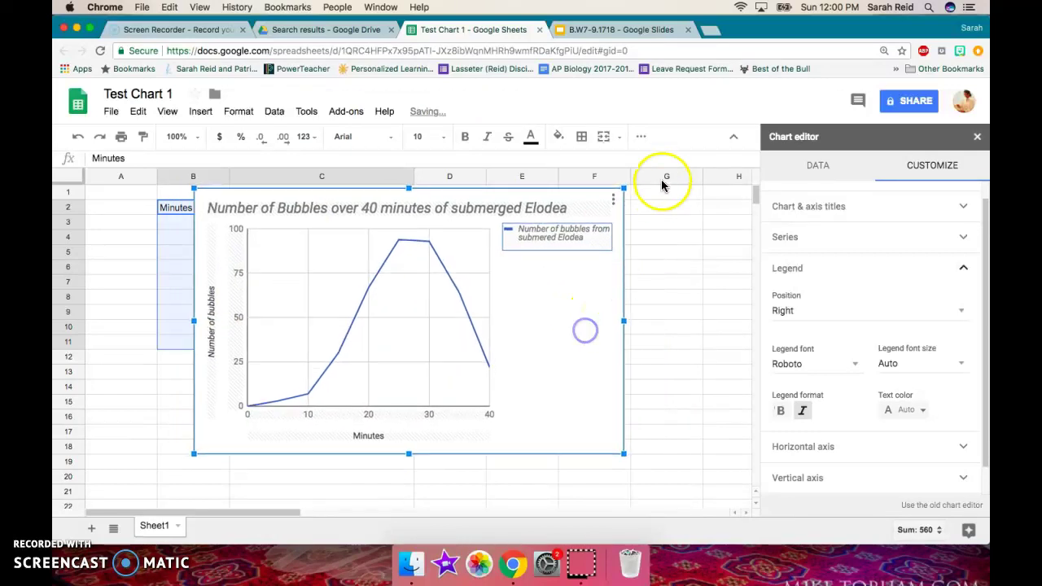
click(613, 201)
click(548, 258)
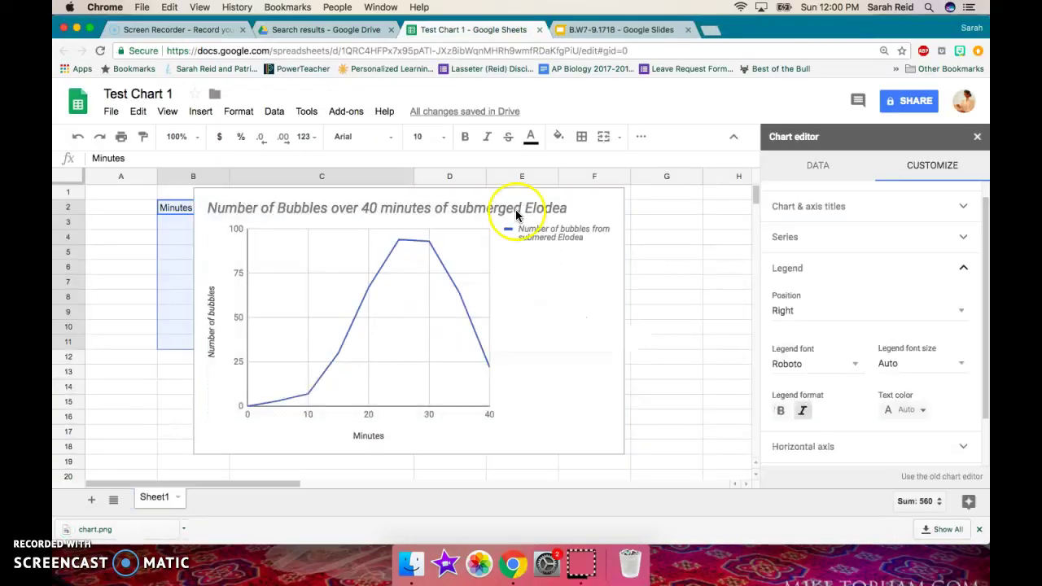
click(651, 228)
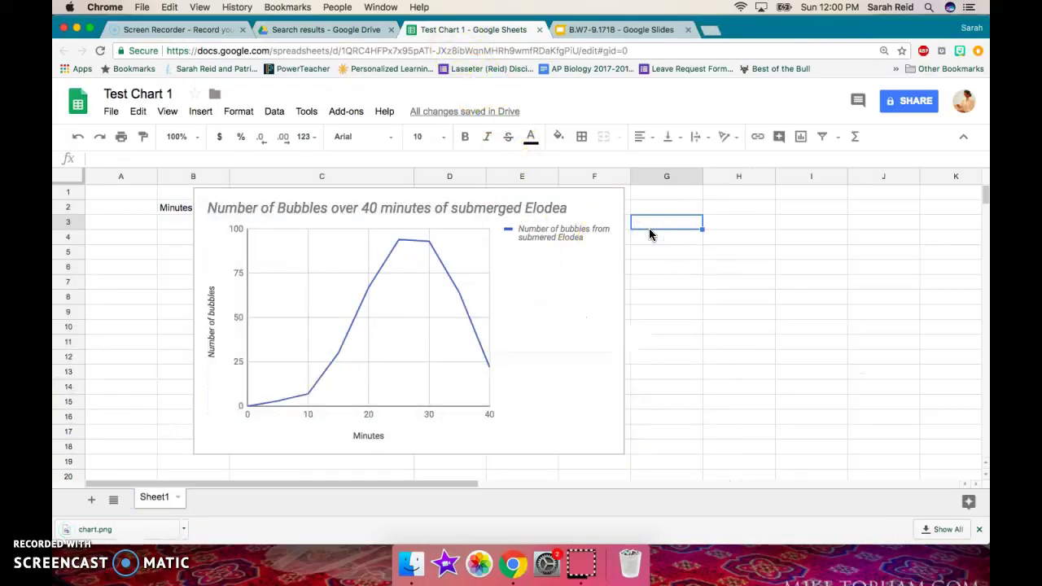
click(489, 377)
drag(539, 359, 780, 357)
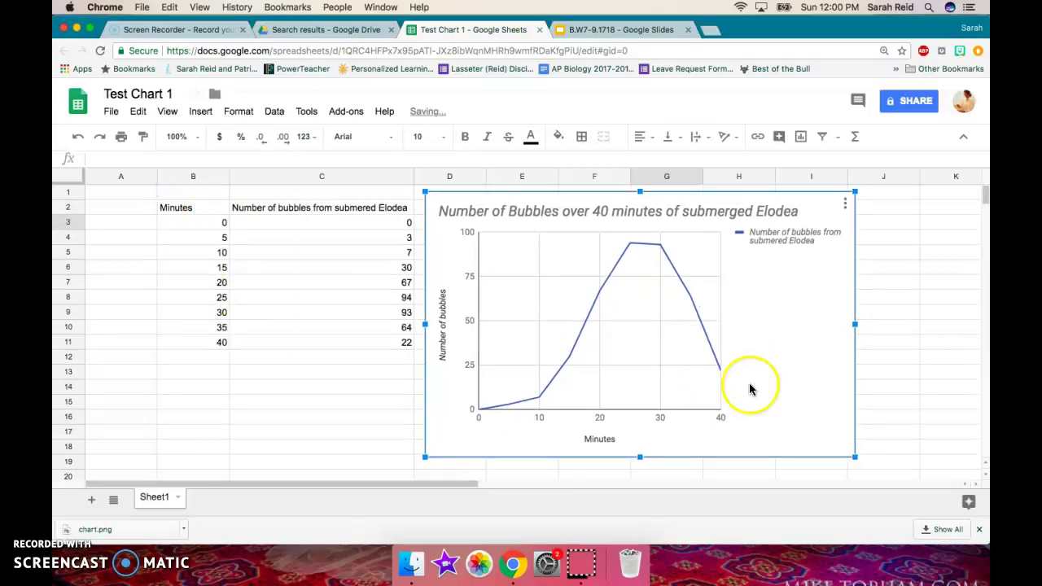